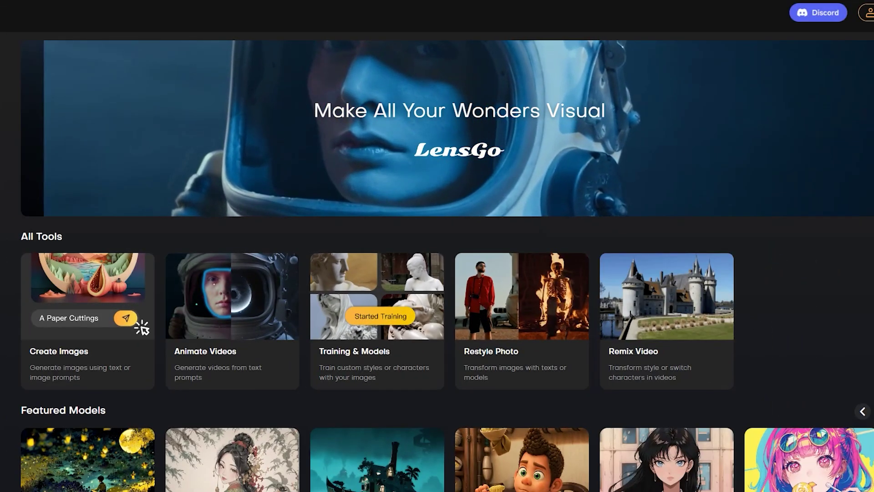
Look over the tools, featured models and gallery on the home page, and view the Training & Models page.
scroll(437, 262, down, 6)
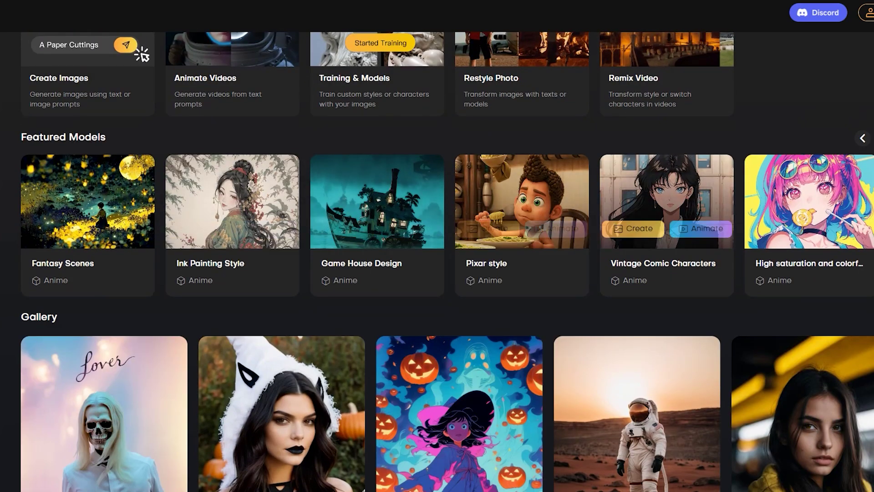
scroll(664, 227, down, 5)
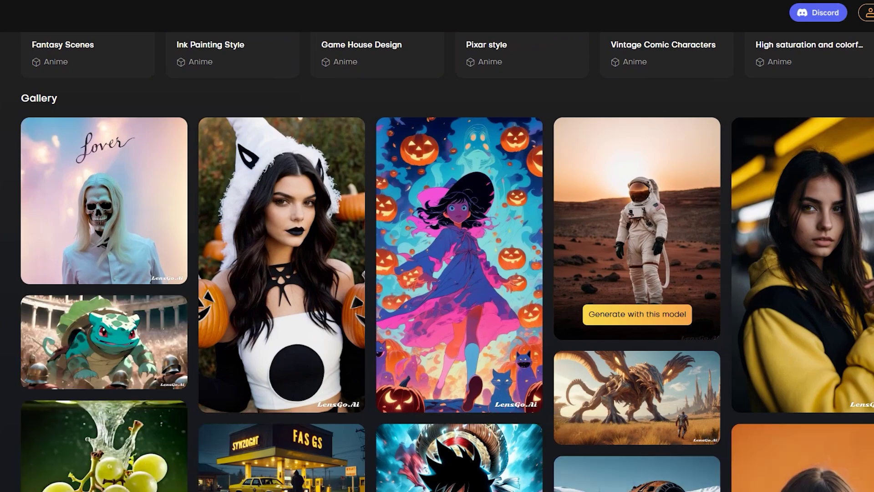
scroll(802, 318, down, 5)
click(815, 474)
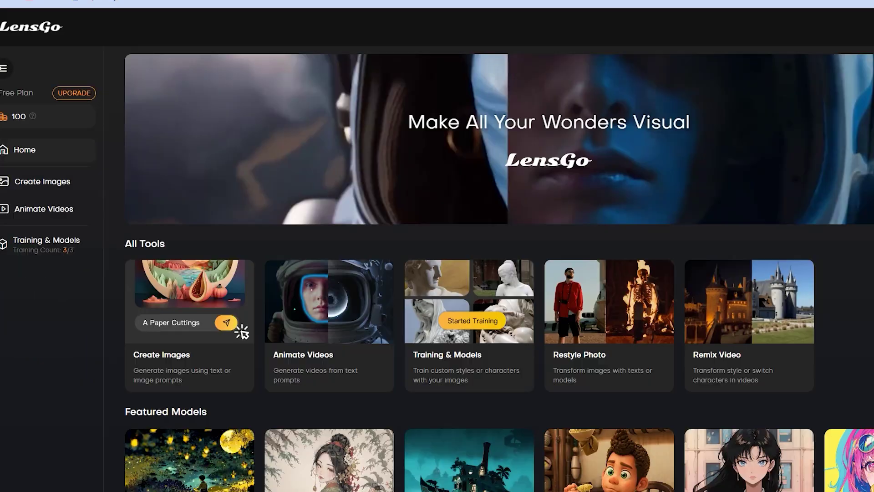
click(42, 206)
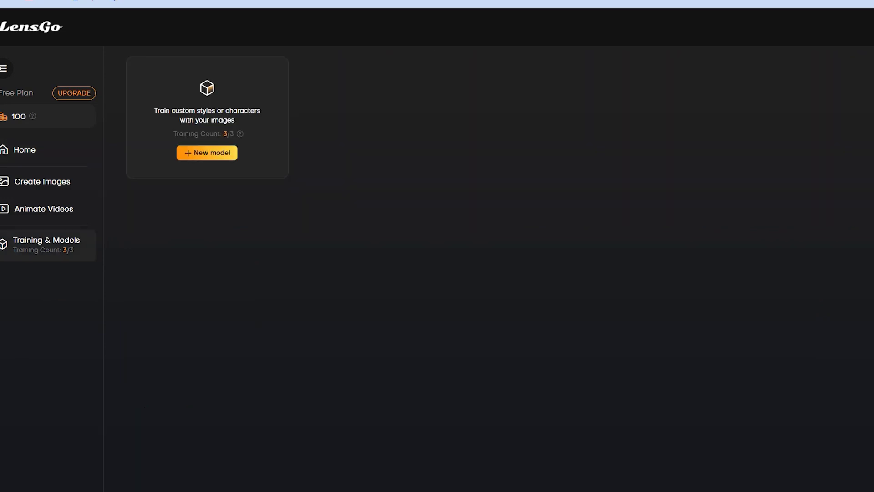
click(24, 149)
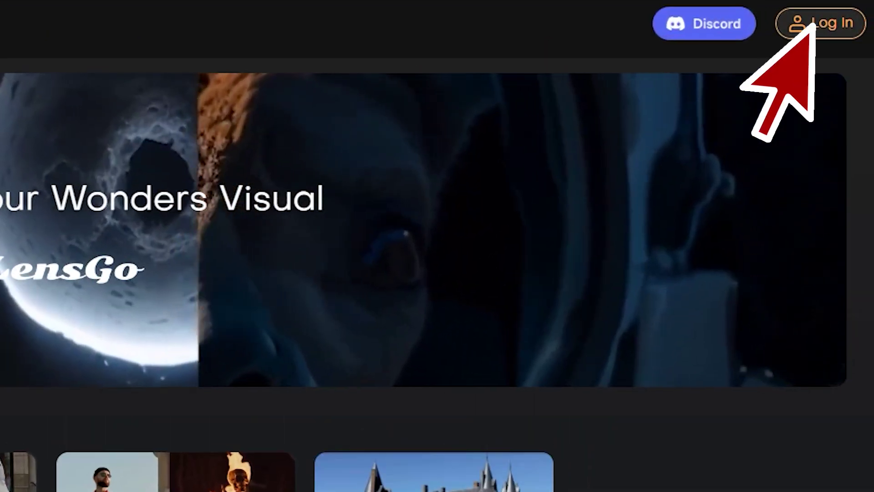
Log in with the first listed Google account and complete the welcome profile with a name, gender Male and career Artist.
click(812, 26)
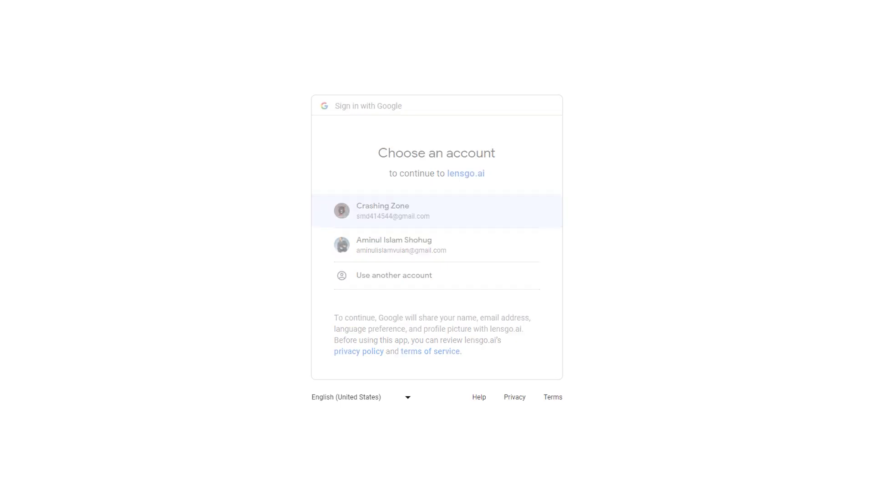
click(410, 209)
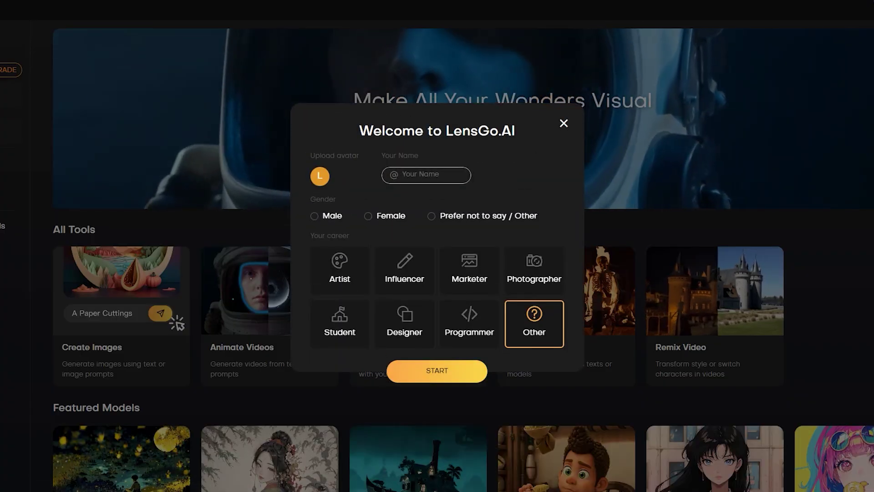
click(426, 175)
text(svui)
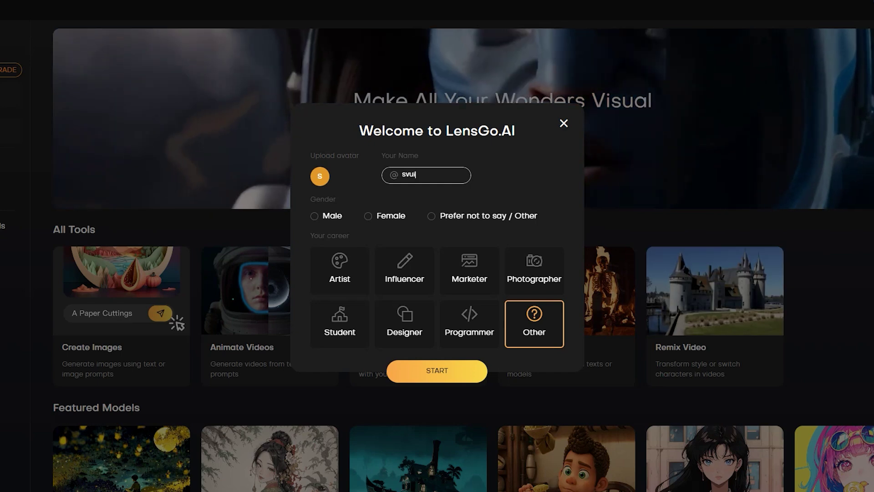
text(an)
click(314, 215)
click(340, 270)
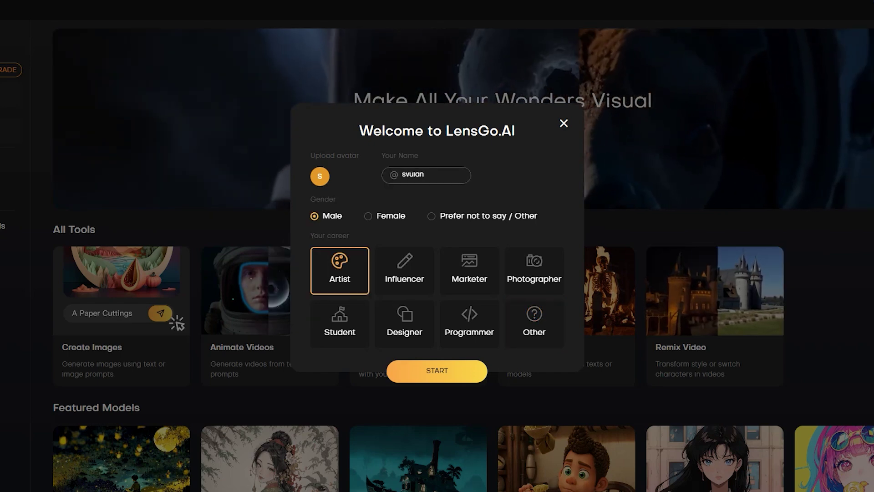
click(436, 370)
Open the Create Images tool and browse its core and featured models.
scroll(452, 255, down, 3)
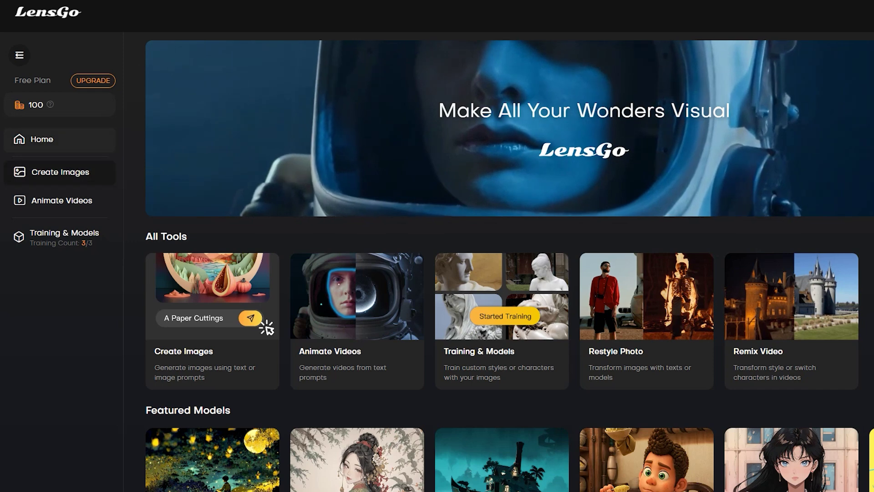
click(50, 172)
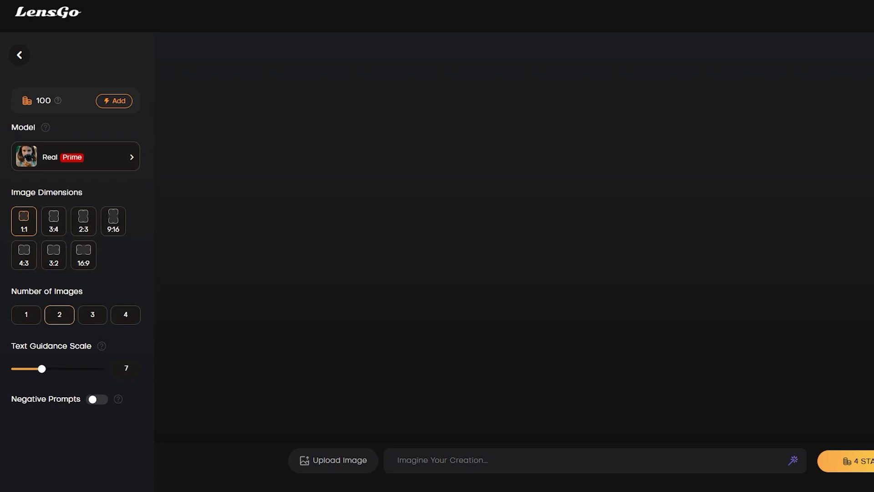
click(80, 157)
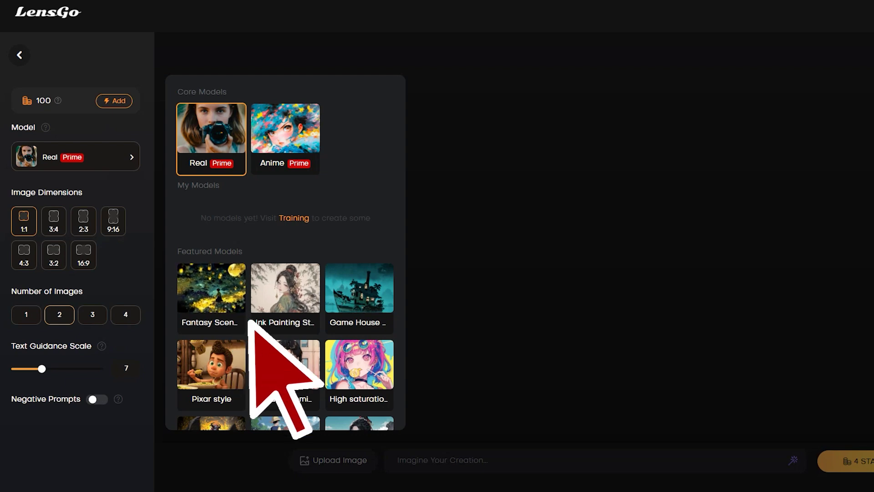
scroll(285, 252, down, 2)
scroll(286, 253, down, 2)
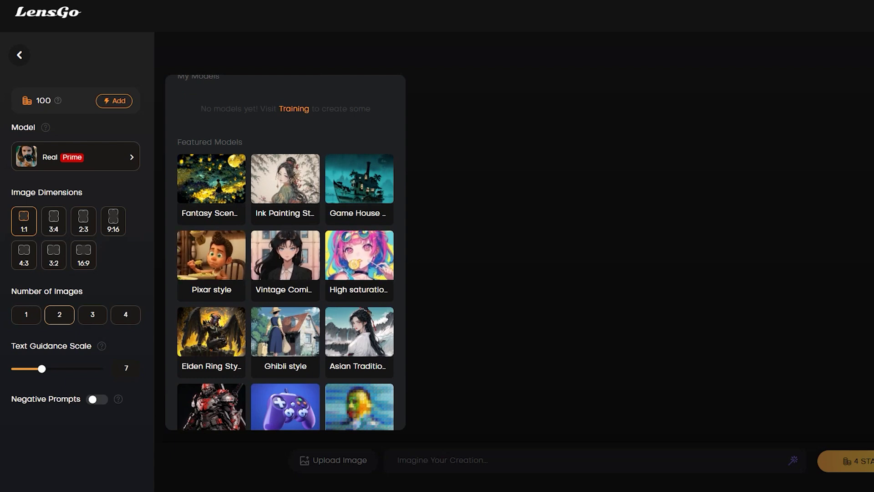
scroll(286, 252, up, 4)
key(Escape)
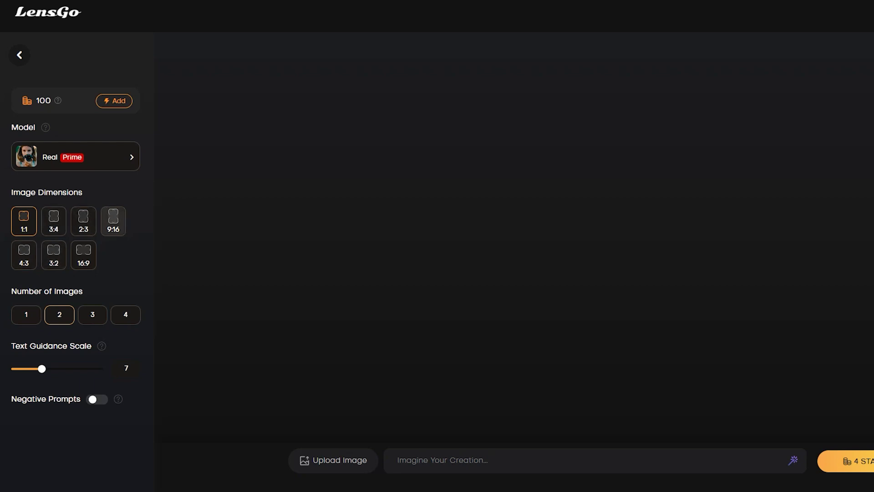
Set the image dimensions to 16:9, the number of images to 4 and the text guidance scale to 10.
click(83, 255)
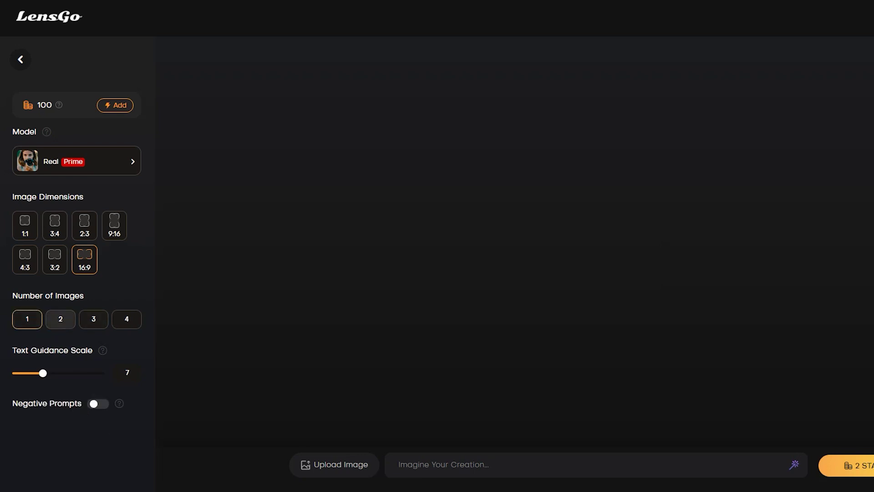
click(93, 319)
click(127, 319)
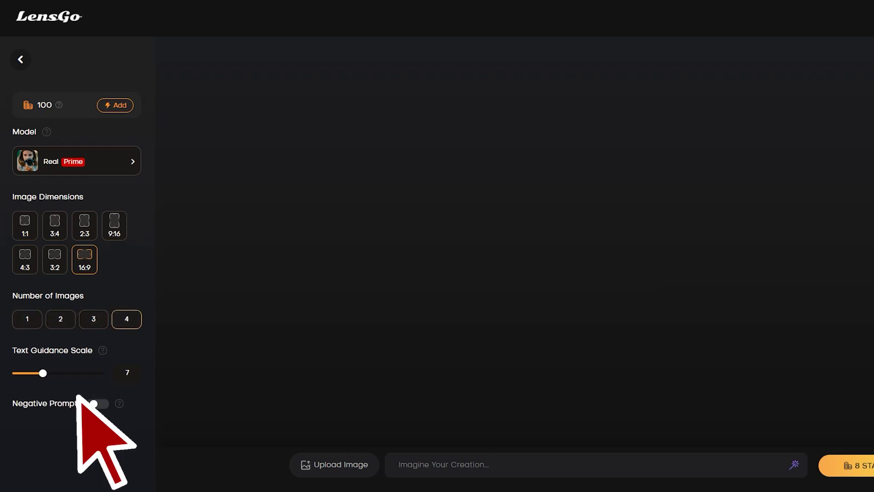
drag(43, 373, 66, 373)
Turn on negative prompts and review the default negative prompt text.
click(98, 403)
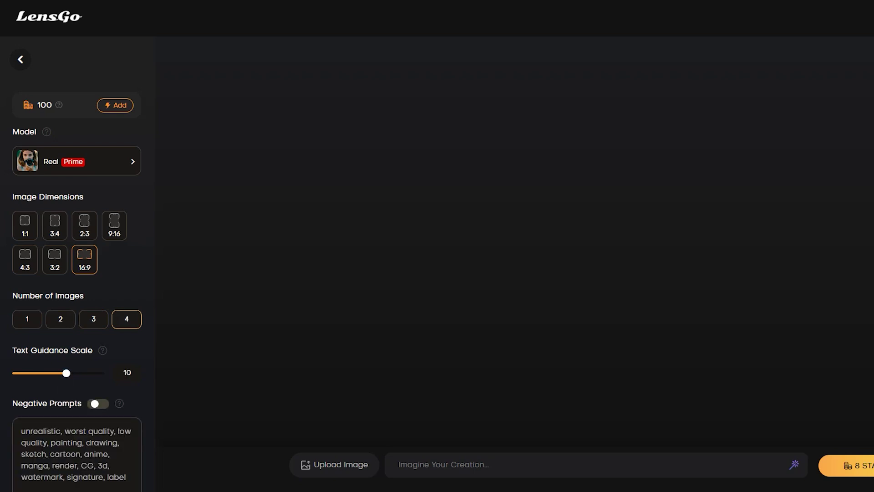
scroll(77, 291, down, 2)
scroll(76, 292, up, 2)
scroll(77, 291, down, 1)
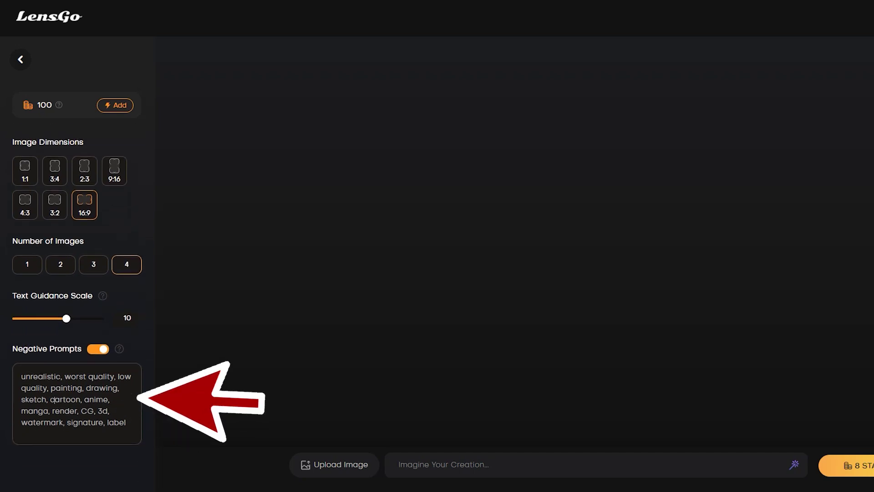
drag(126, 423, 21, 376)
click(103, 399)
Generate images from the prompt "a panda in a jungle with foggy weather" and view the second result enlarged.
click(399, 464)
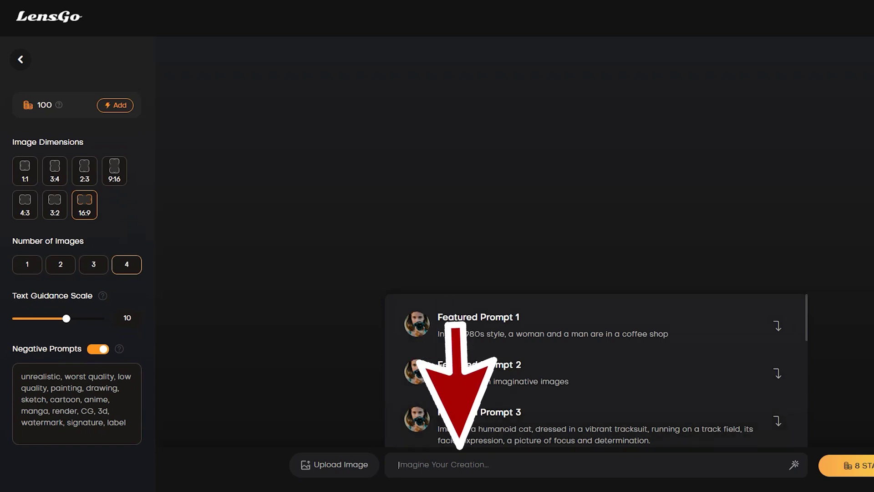
text(a panda)
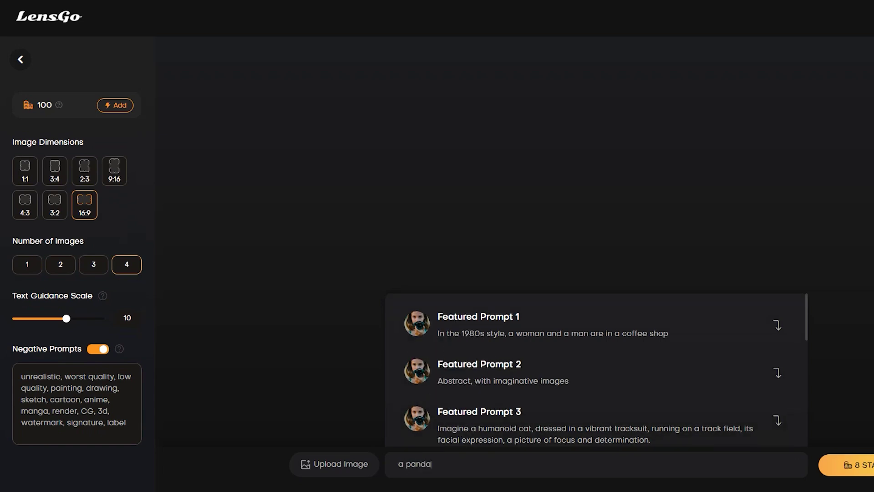
text( in a jungle with foggy wae)
key(BackSpace)
key(BackSpace)
text(eather)
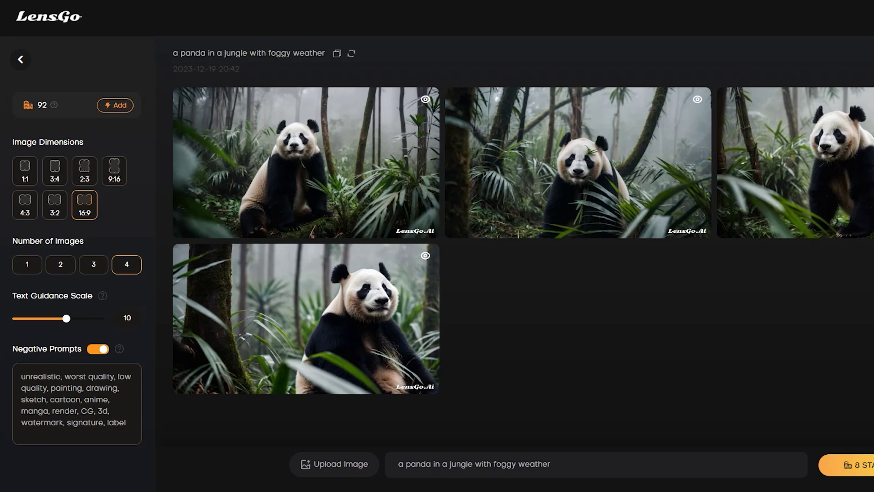
click(578, 164)
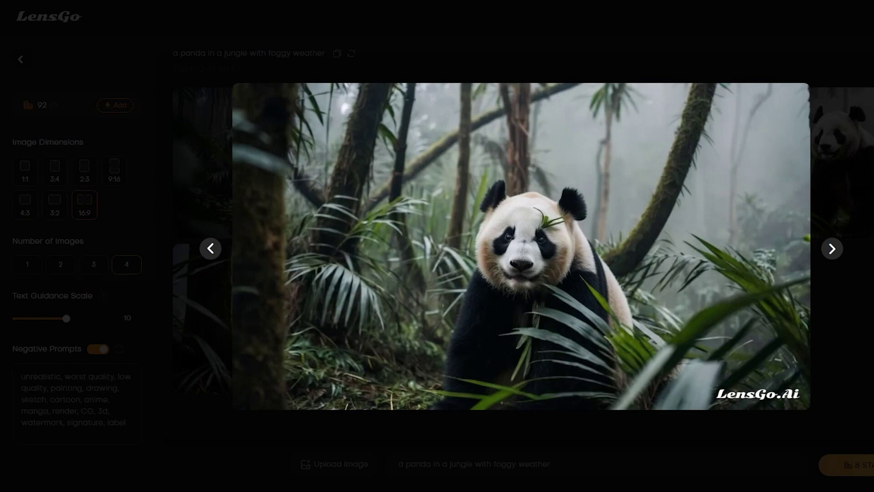
key(Escape)
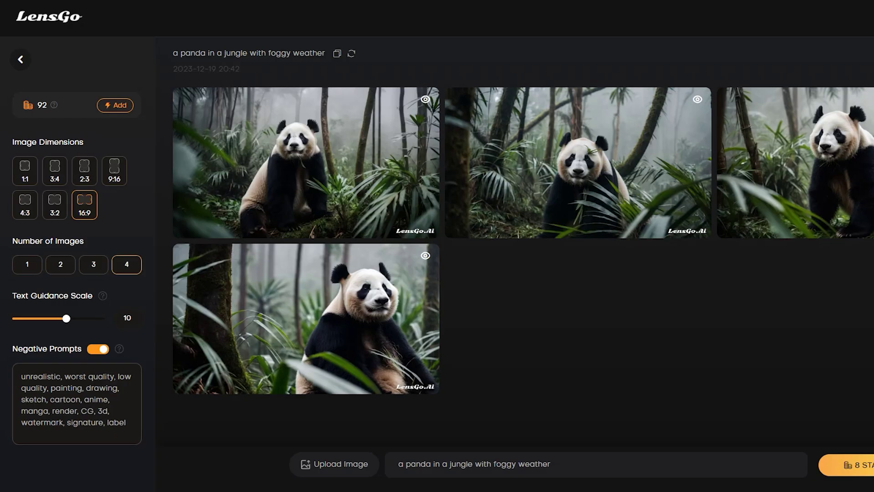
Generate another set of panda images from the same prompt and view its second image enlarged.
key(Return)
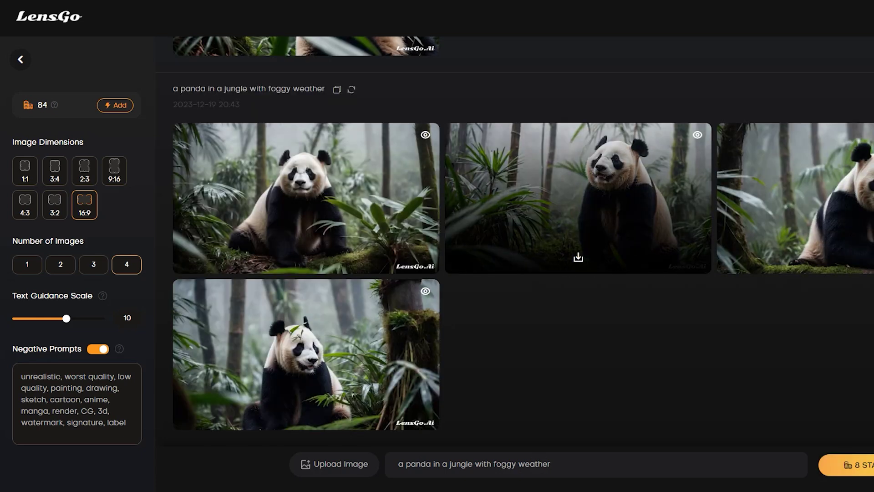
click(578, 198)
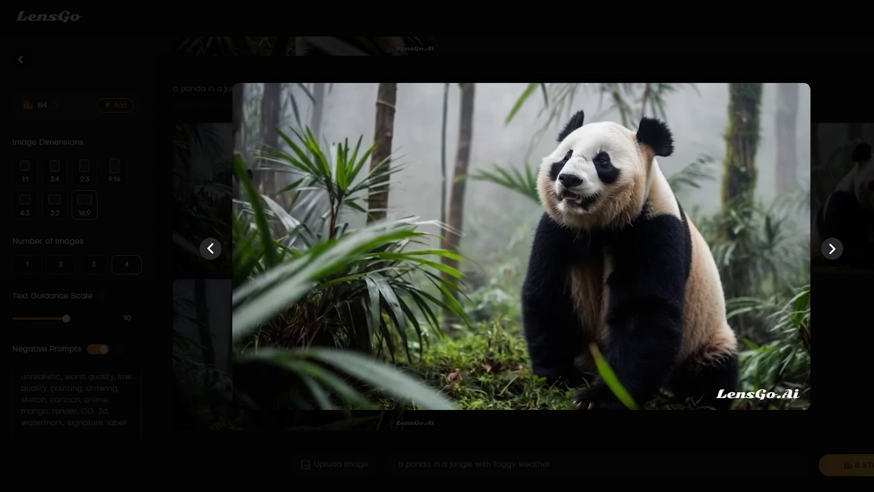
key(Escape)
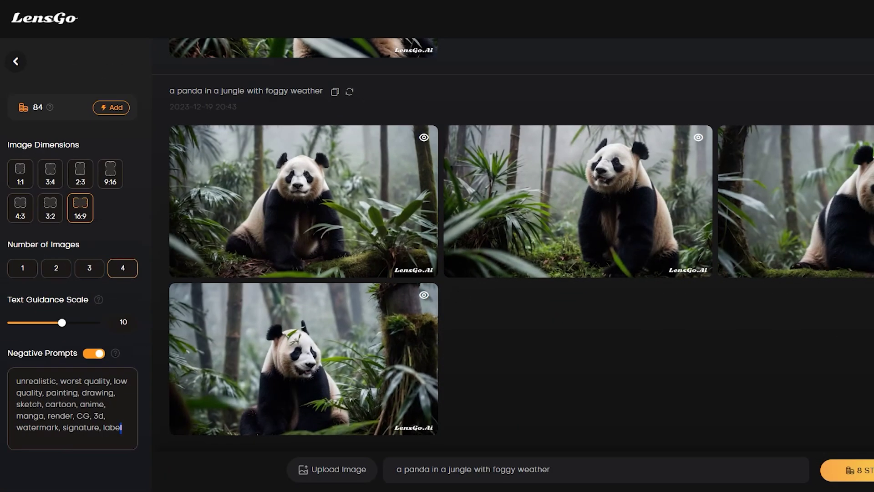
Replace the negative prompt text with "blurriness, low quality" and generate the panda images again.
drag(122, 427, 16, 381)
key(BackSpace)
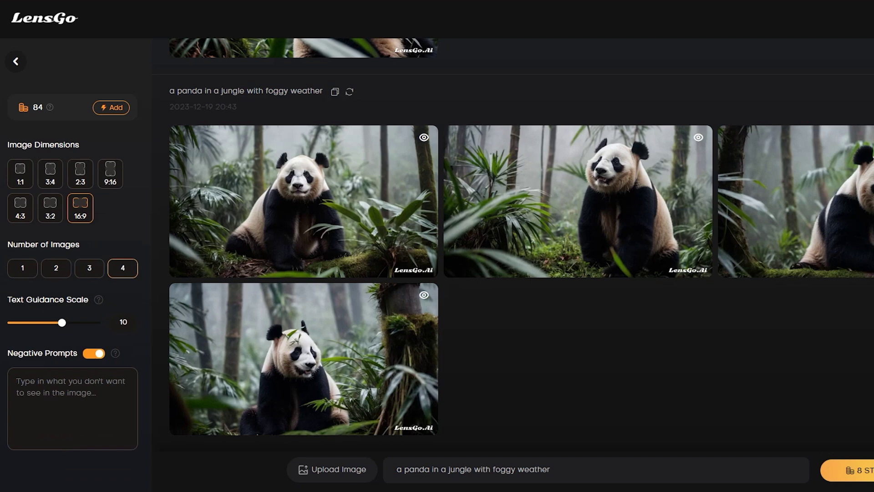
text(remove the bluryn)
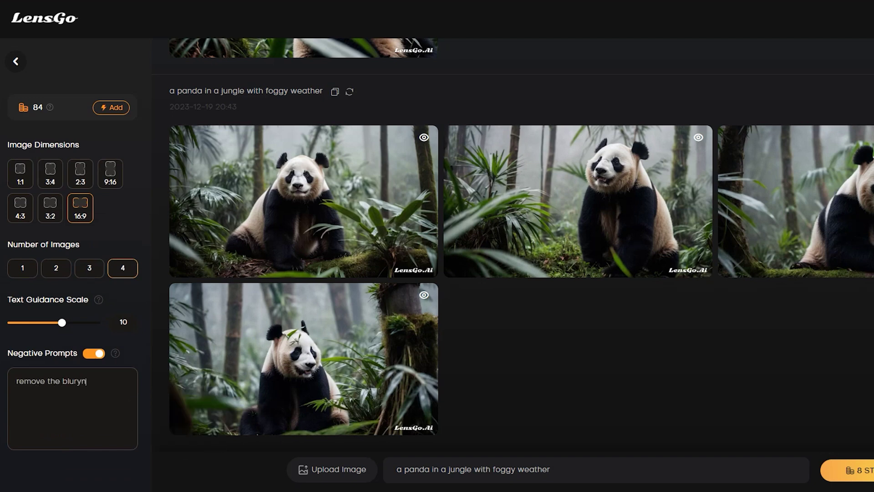
text(ess, low qual)
right_click(72, 382)
click(108, 123)
drag(60, 381, 16, 381)
key(BackSpace)
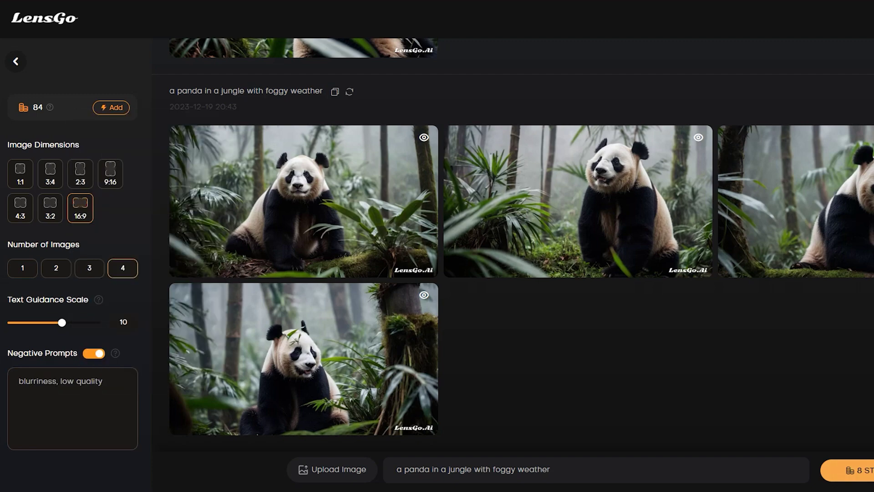
click(855, 469)
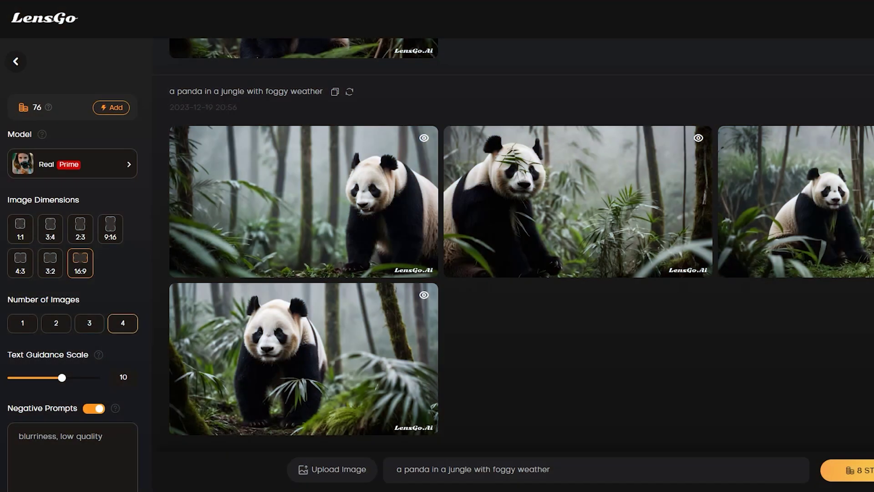
Generate images with the Pixar style model from the prompt "a lion in hill, cinematic vibe" and view the second result enlarged.
click(72, 163)
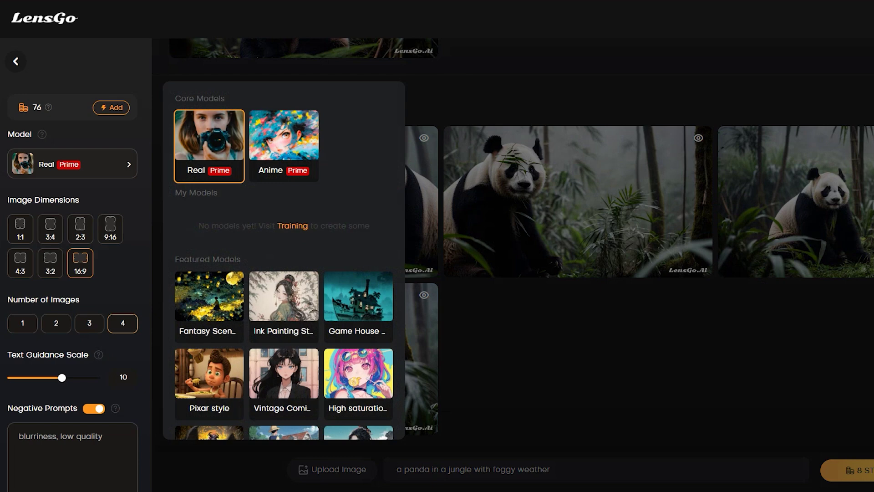
click(206, 388)
text(a lion in hill)
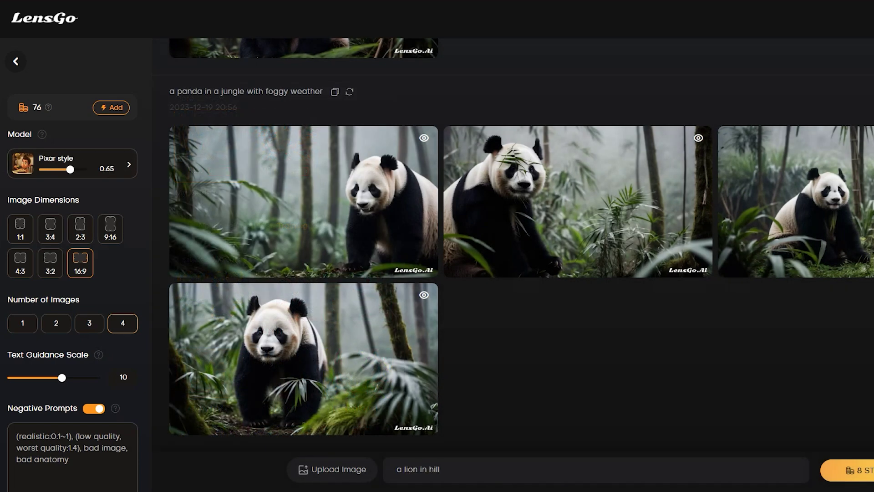
text(, cinematic vibe)
key(Return)
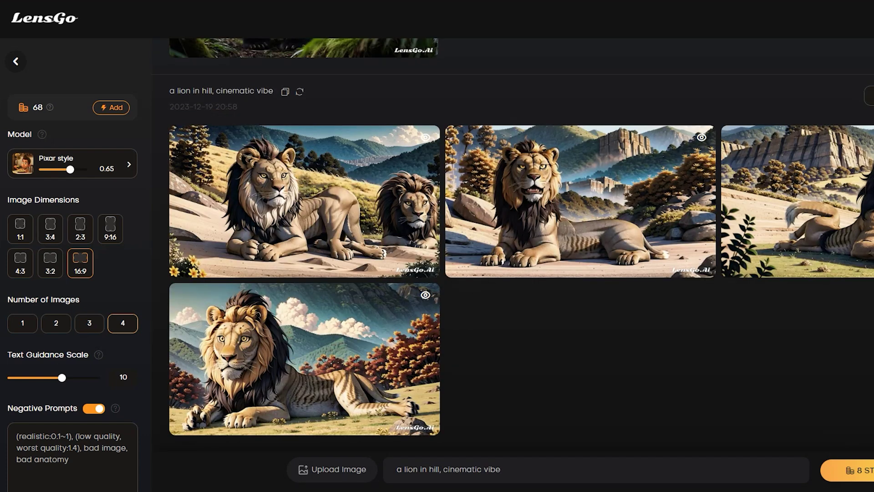
click(580, 254)
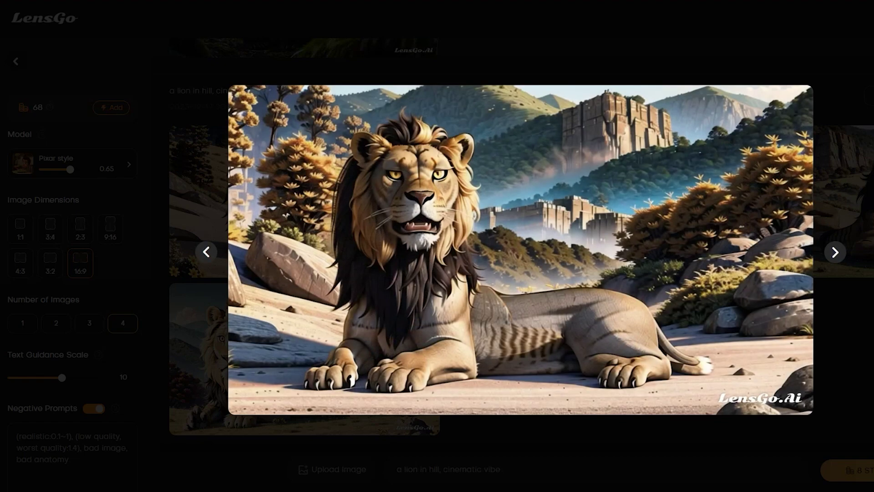
key(Escape)
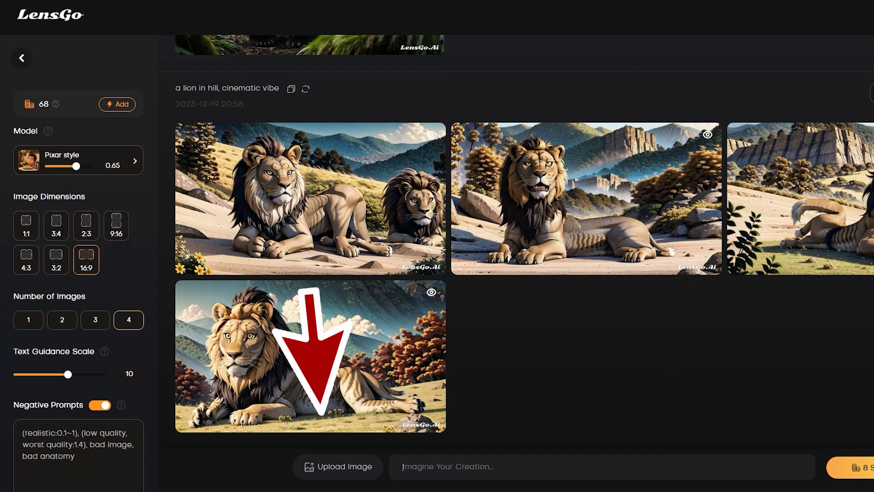
Upload the hummingbird picture "h" as the reference image and choose the Fantasy Scenes model.
click(332, 468)
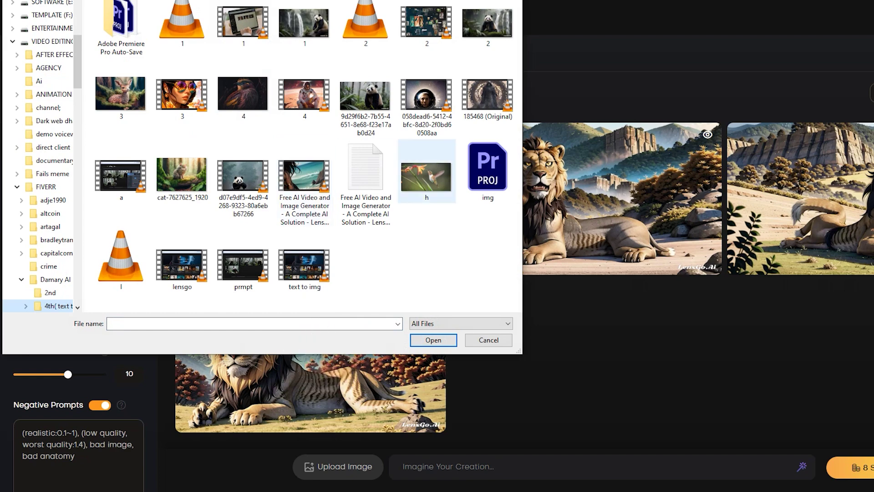
key(Return)
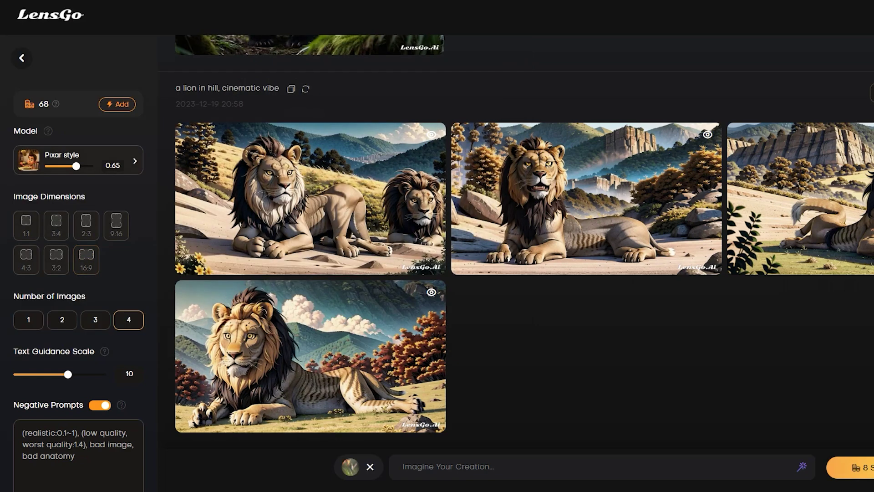
click(135, 161)
click(215, 292)
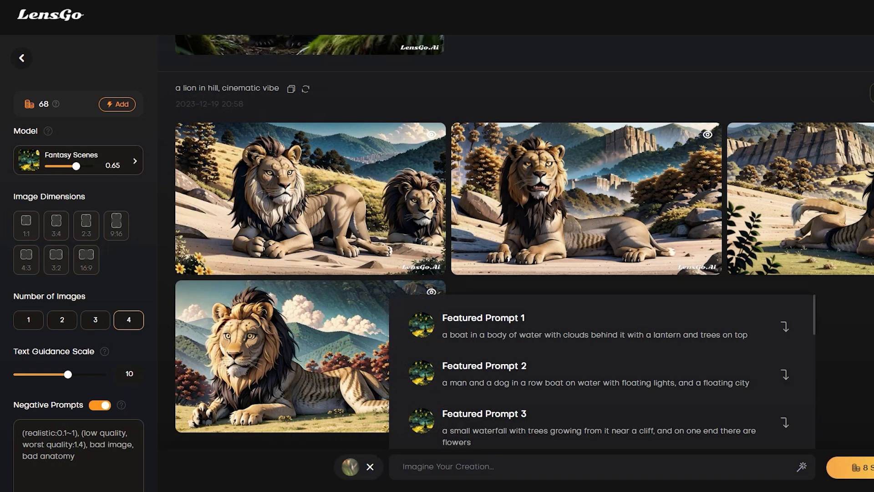
Generate images from the prompt "humming bird flying beside a sunflower" and view the second and fourth results enlarged.
text(humming bird flying beside a sunflower)
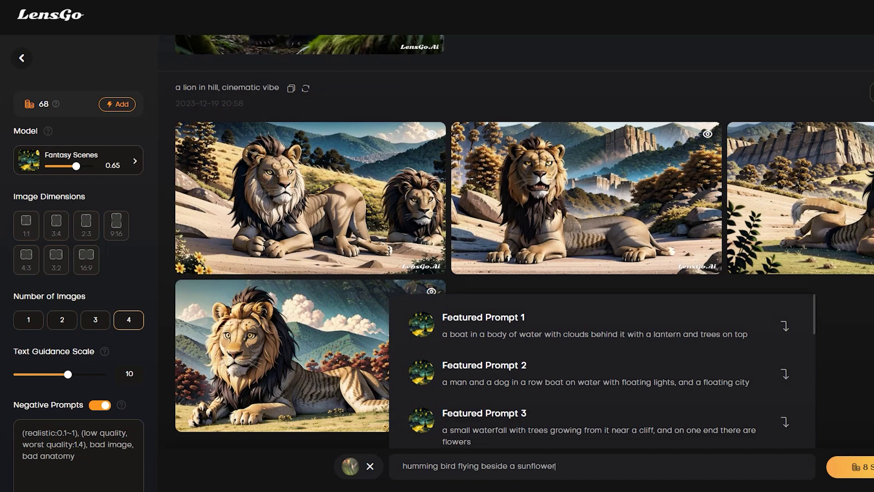
key(Return)
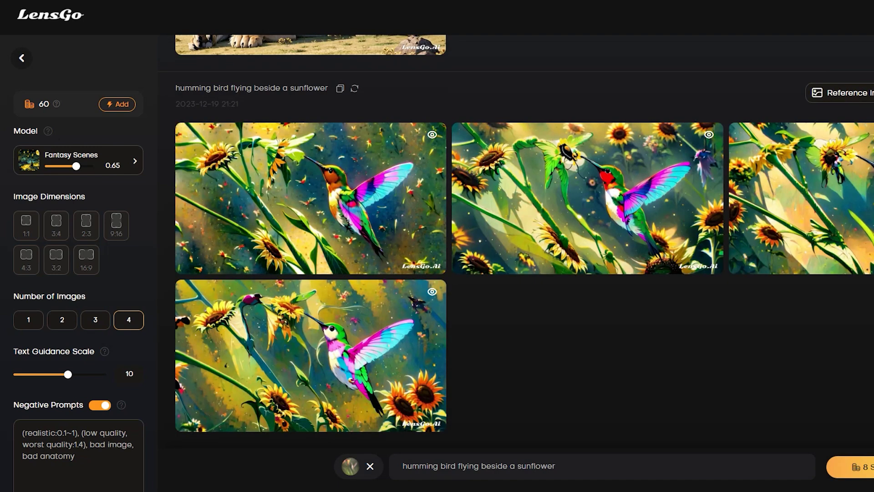
click(588, 198)
click(311, 355)
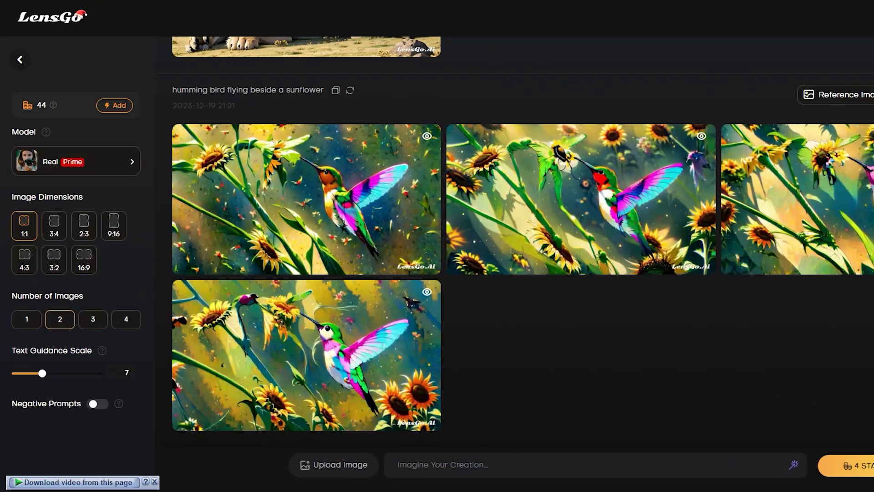
scroll(580, 205, up, 8)
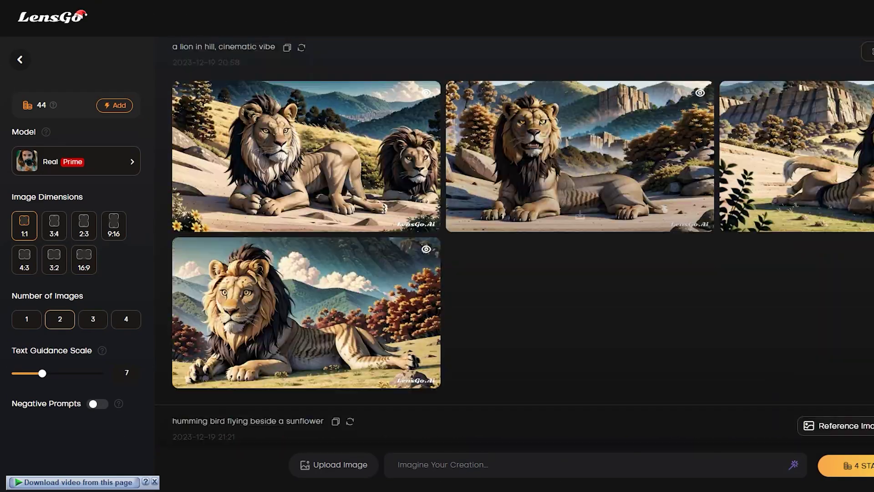
scroll(581, 255, down, 3)
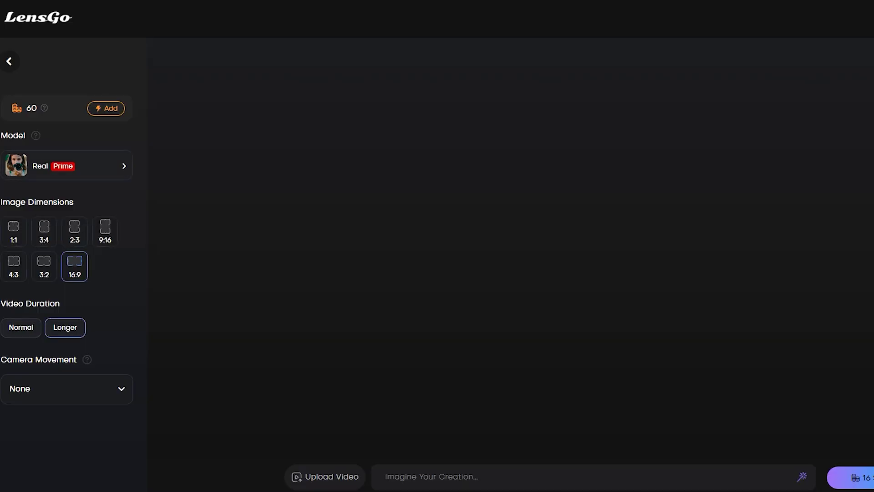
Choose the Vintage Comic character model for video generation and set the video duration to Longer.
scroll(281, 263, down, 4)
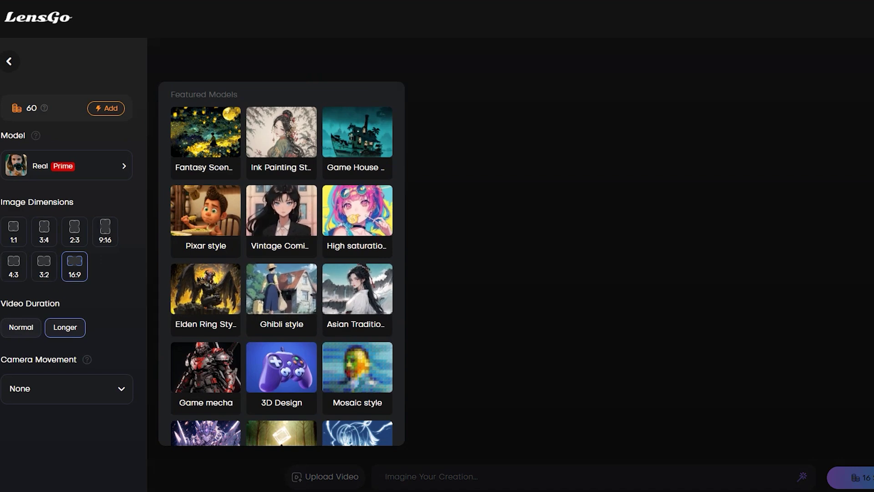
click(281, 220)
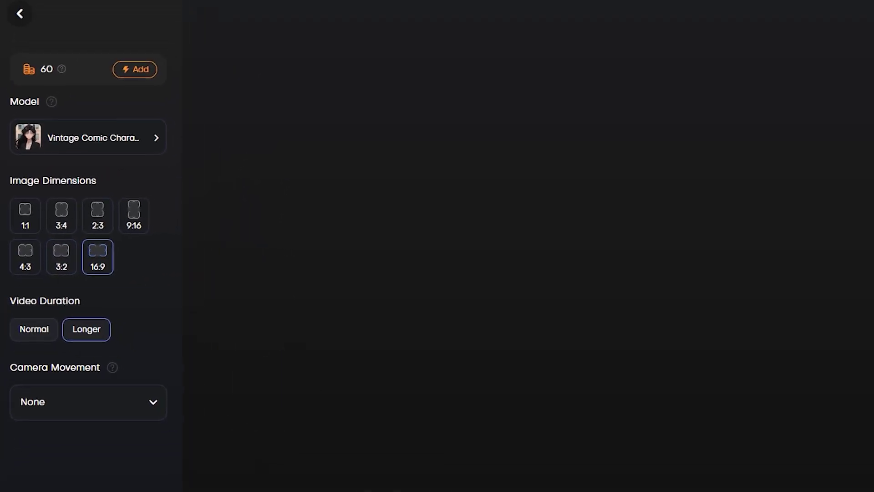
click(34, 329)
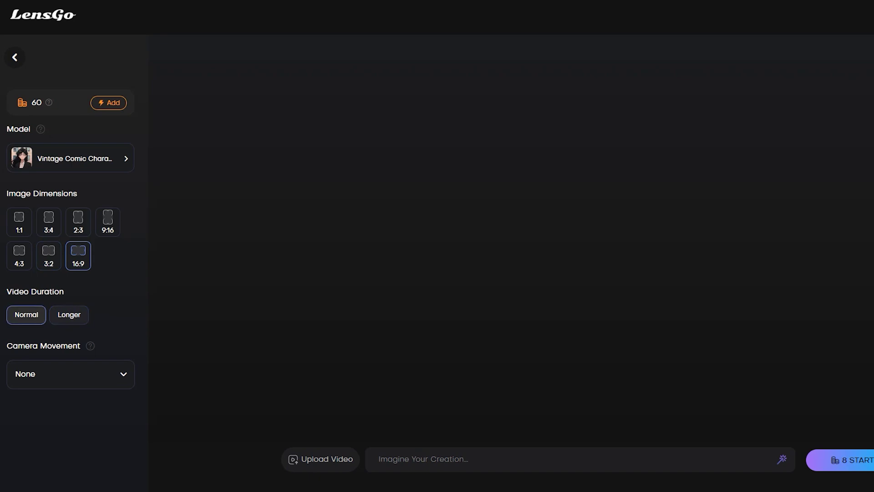
click(69, 315)
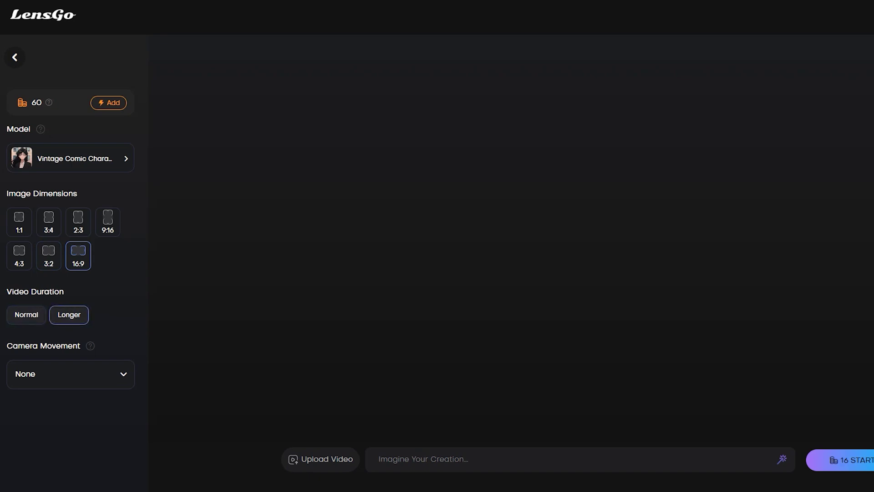
Set the camera movement of the video to Zoom Out.
click(71, 374)
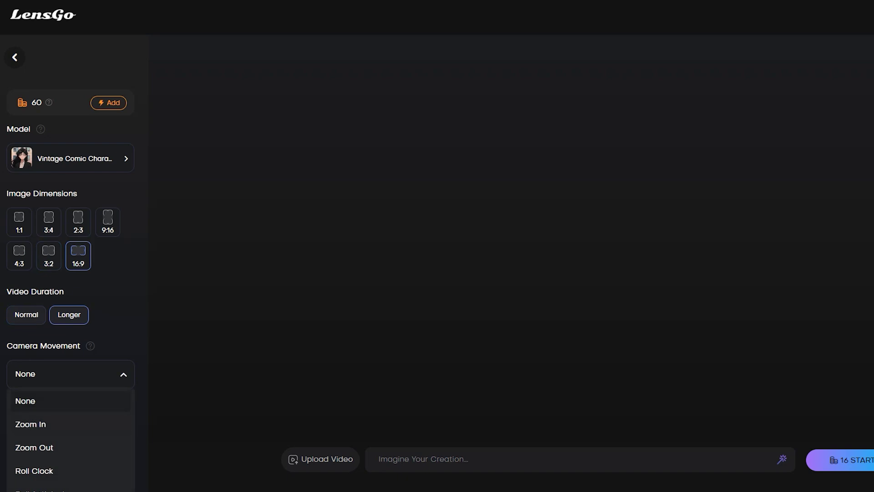
scroll(71, 439, down, 1)
scroll(71, 437, up, 1)
click(34, 447)
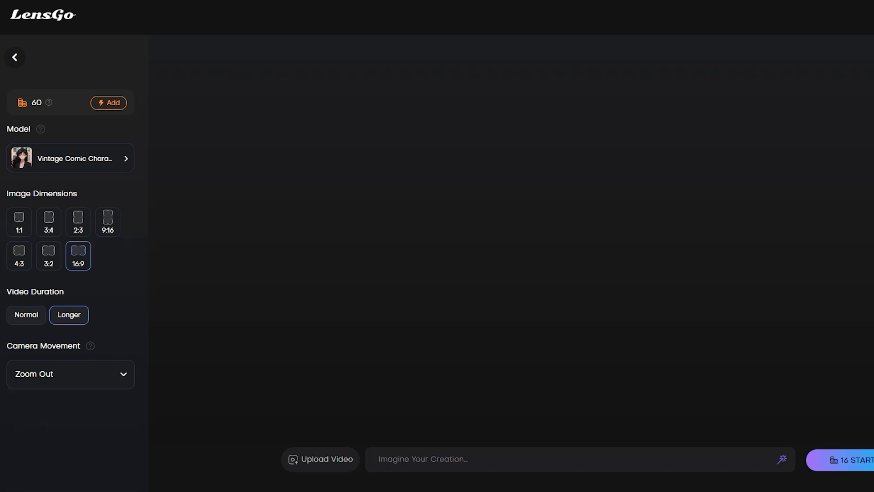
Generate a video from Featured Prompt 2 about a girl with dark, very short hair, and play the result in full screen.
click(379, 459)
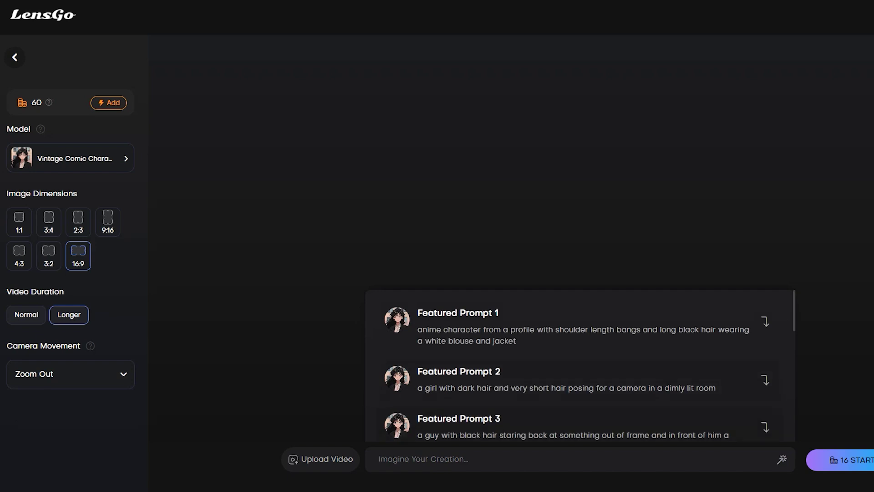
click(565, 380)
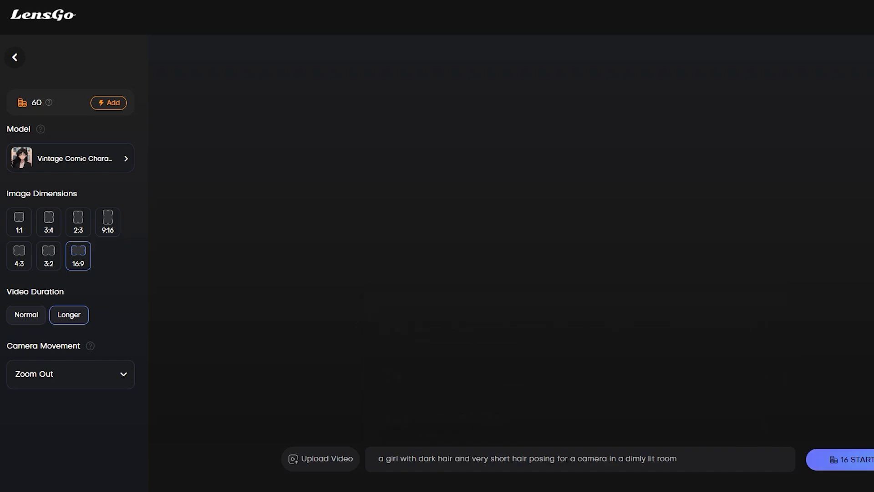
key(Return)
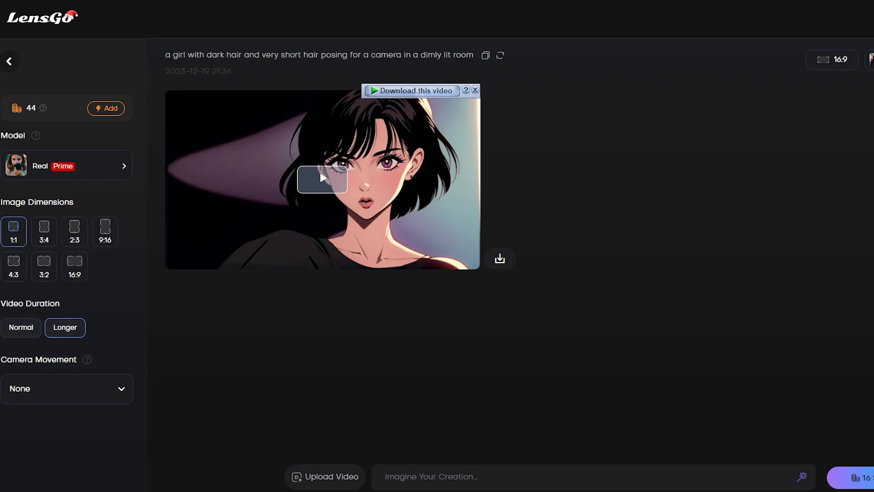
click(322, 179)
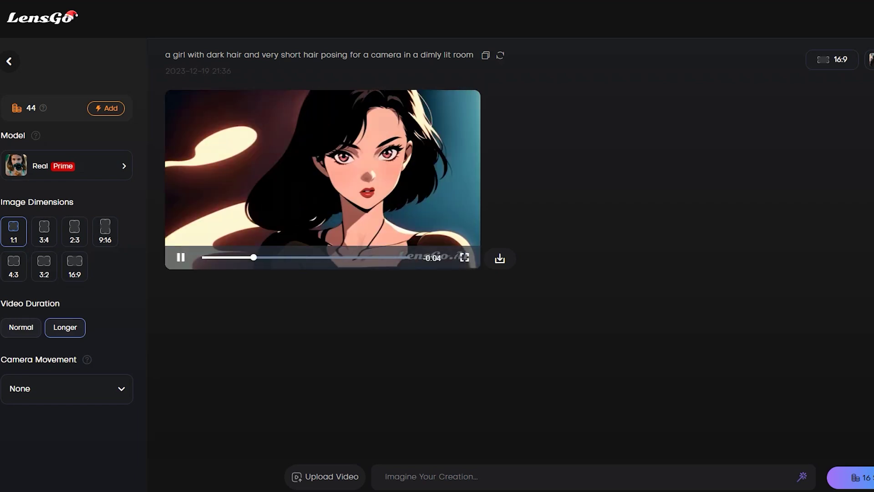
click(467, 258)
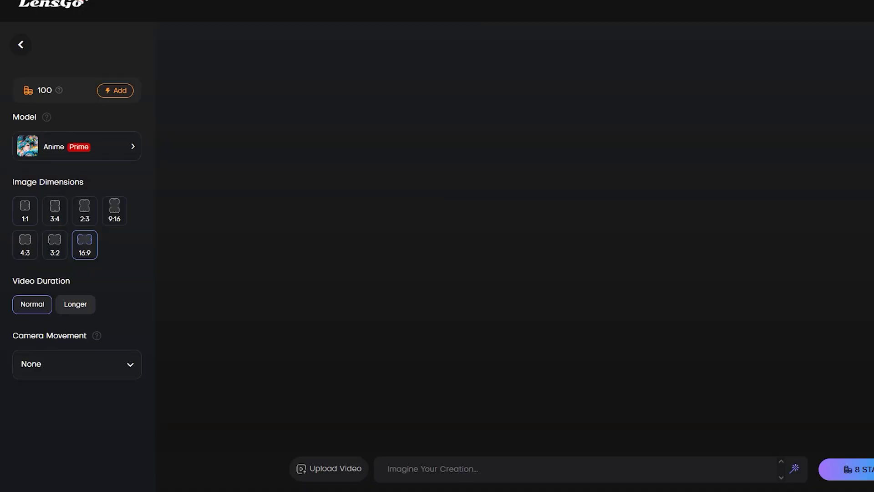
Generate a Longer video with the Anime model from the prompt "A girl surrounded by flames, walking out of the forest".
click(75, 304)
click(388, 469)
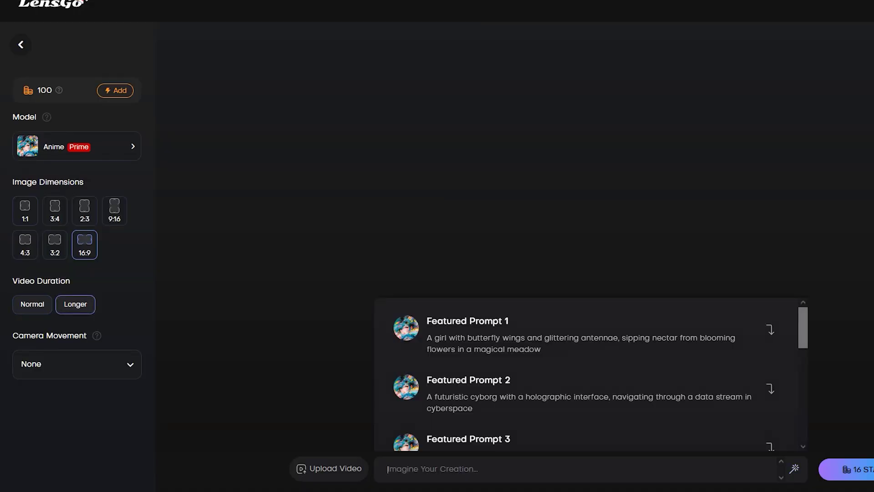
text(A girl surrounded by flames, walking out of the forest)
key(Return)
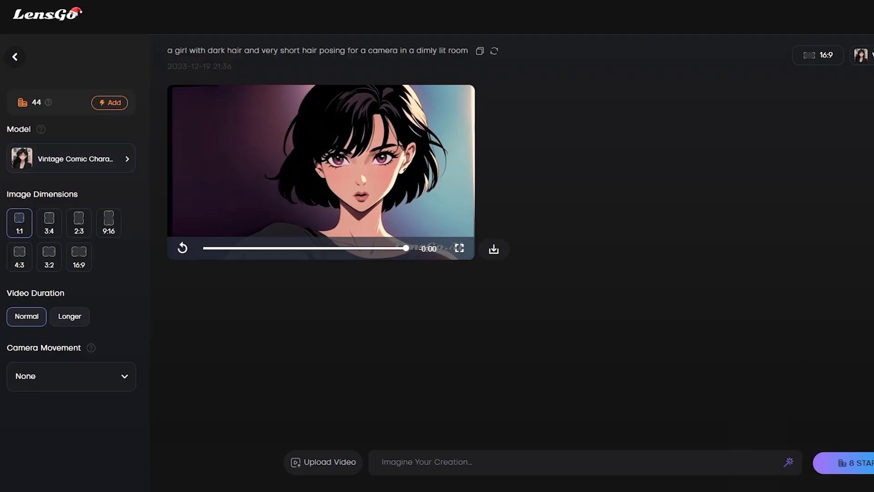
Configure the next video with the Longer duration, the Real model and the Zoom In camera movement.
click(70, 317)
click(71, 158)
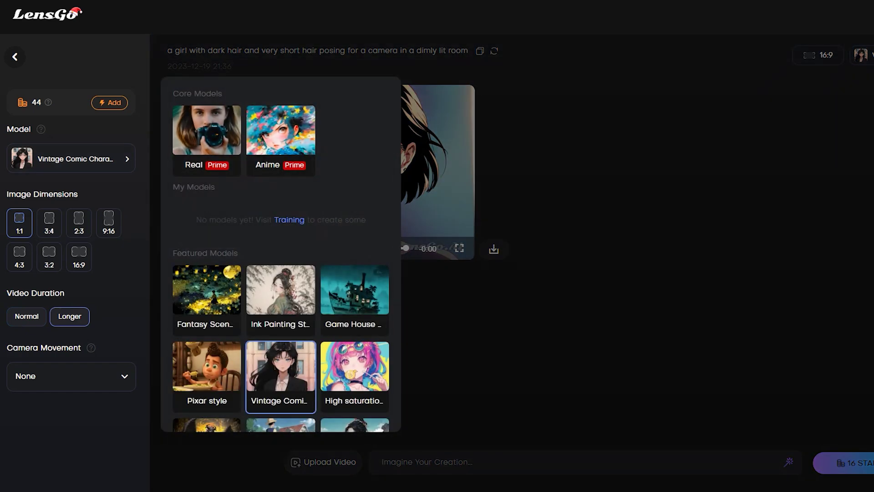
click(207, 136)
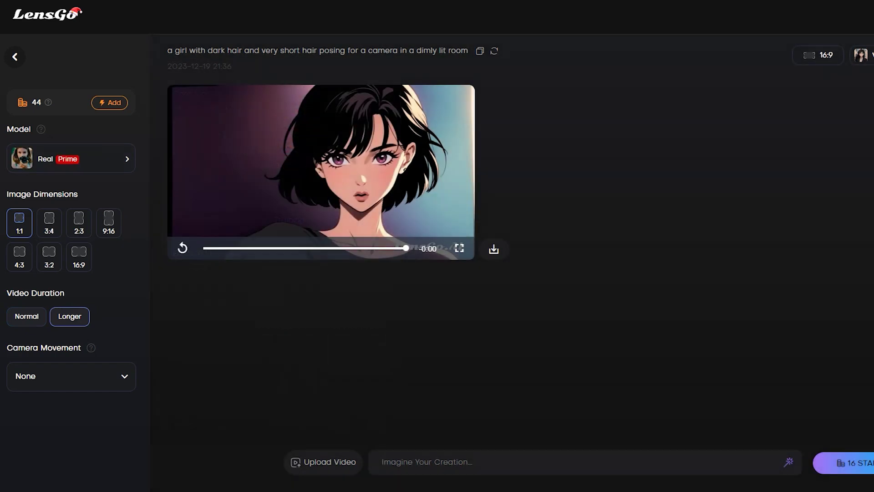
click(71, 376)
click(31, 426)
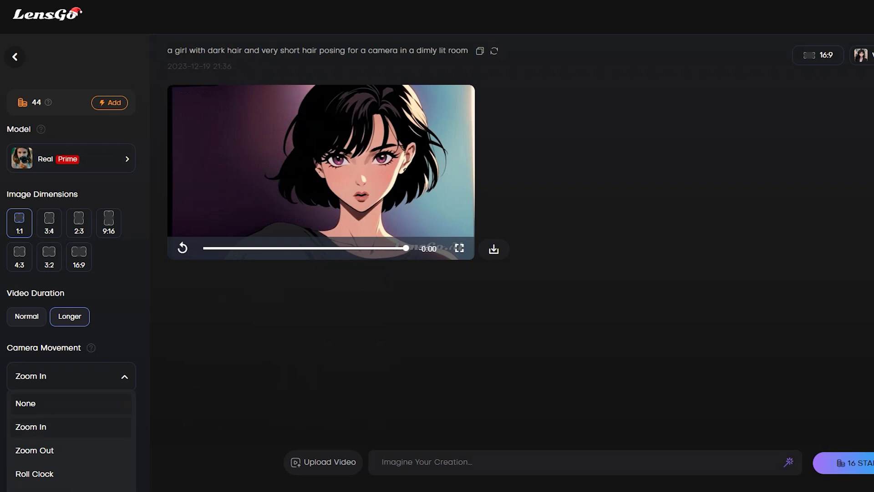
Generate a video from Featured Prompt 7, "Woman in Goggles Running".
click(575, 461)
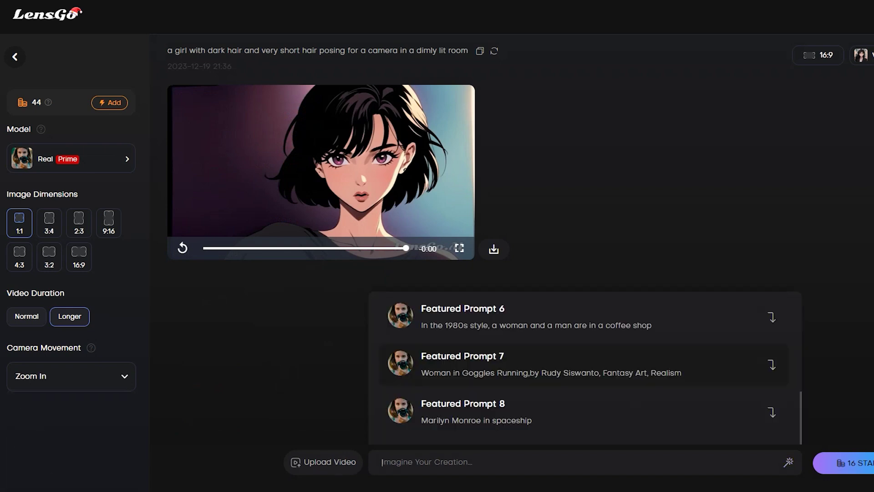
click(551, 364)
key(Return)
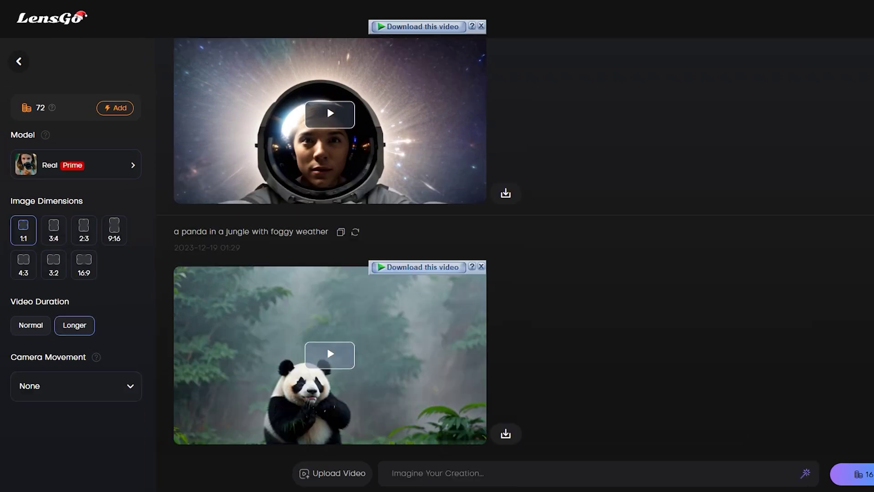
Upload the astronaut clip as the reference video and choose the Vintage Comic character model.
click(332, 473)
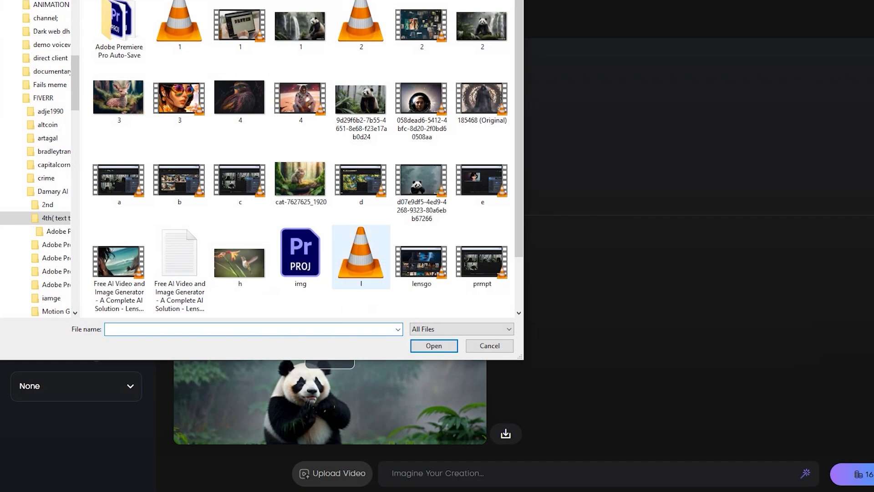
double_click(421, 98)
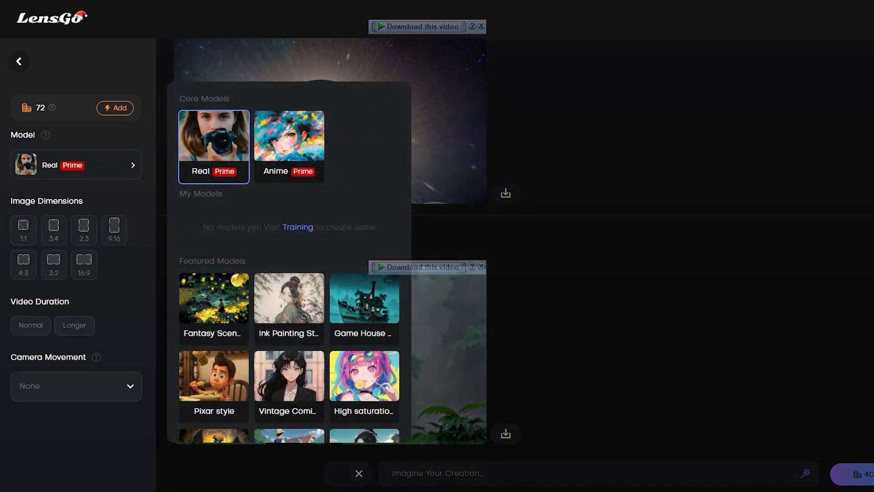
click(289, 383)
Generate a video from the prompt "add a rocket behind the astronaut", correcting the spelling of the last word.
text(add a rocket behind the astraunaut)
right_click(497, 472)
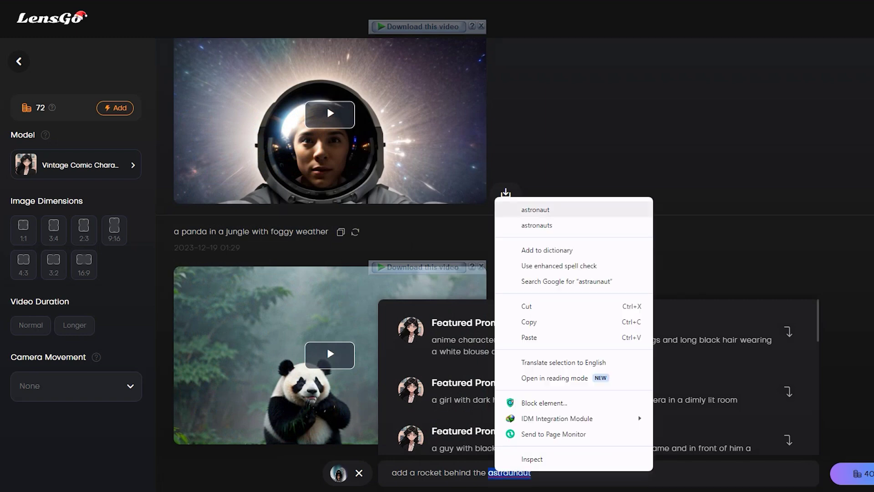
click(535, 210)
key(Return)
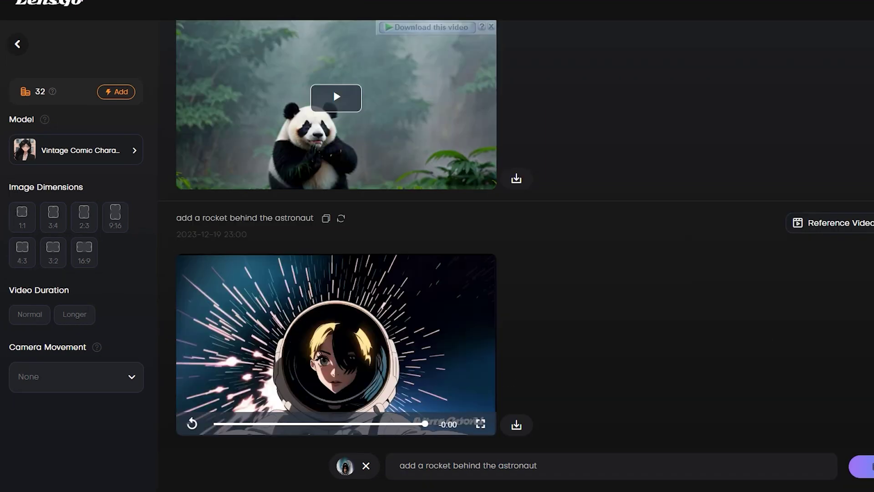